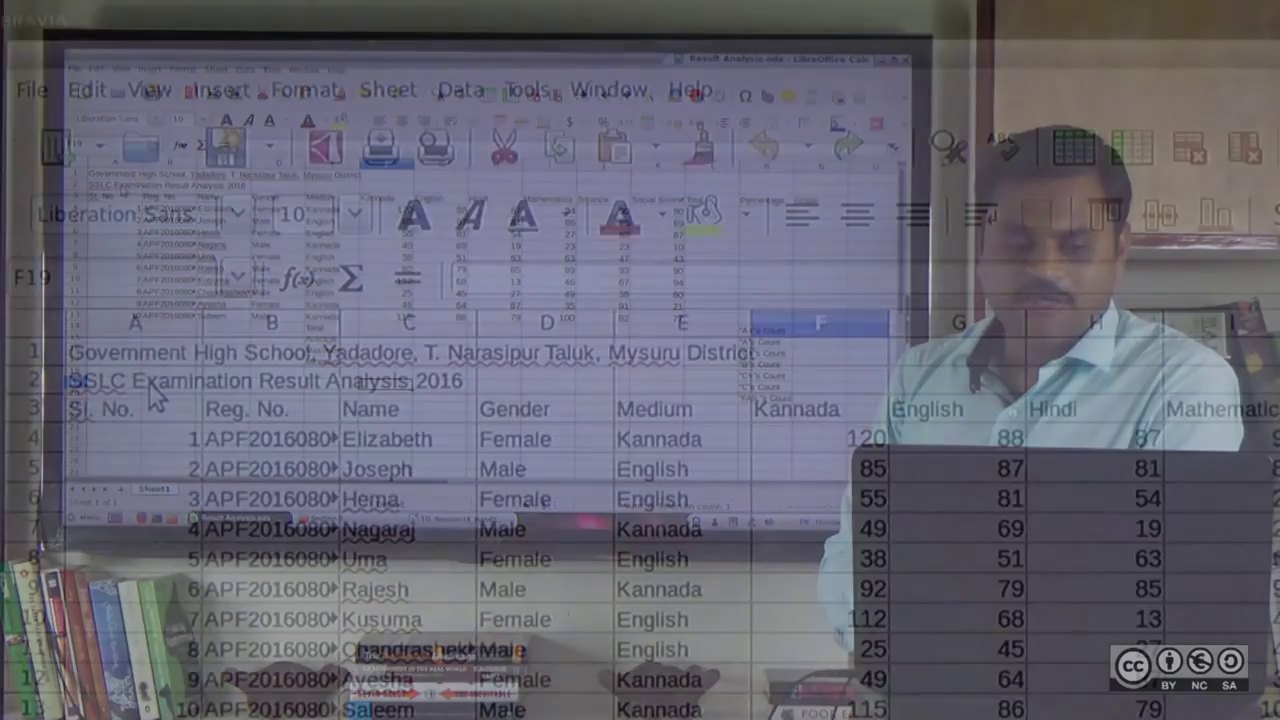
Step: Copy the exam title in cell A2 and view the Paste Special options for an empty cell in column E below the table
left_click(120, 187)
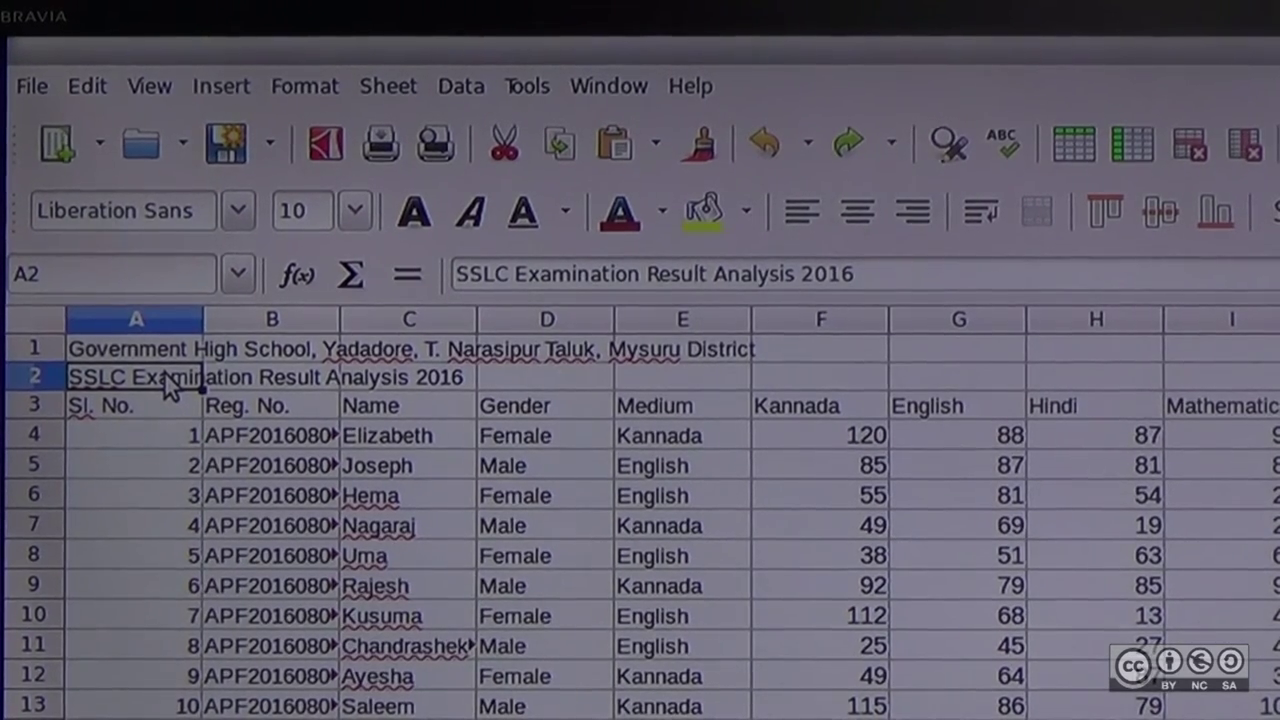
right_click(168, 380)
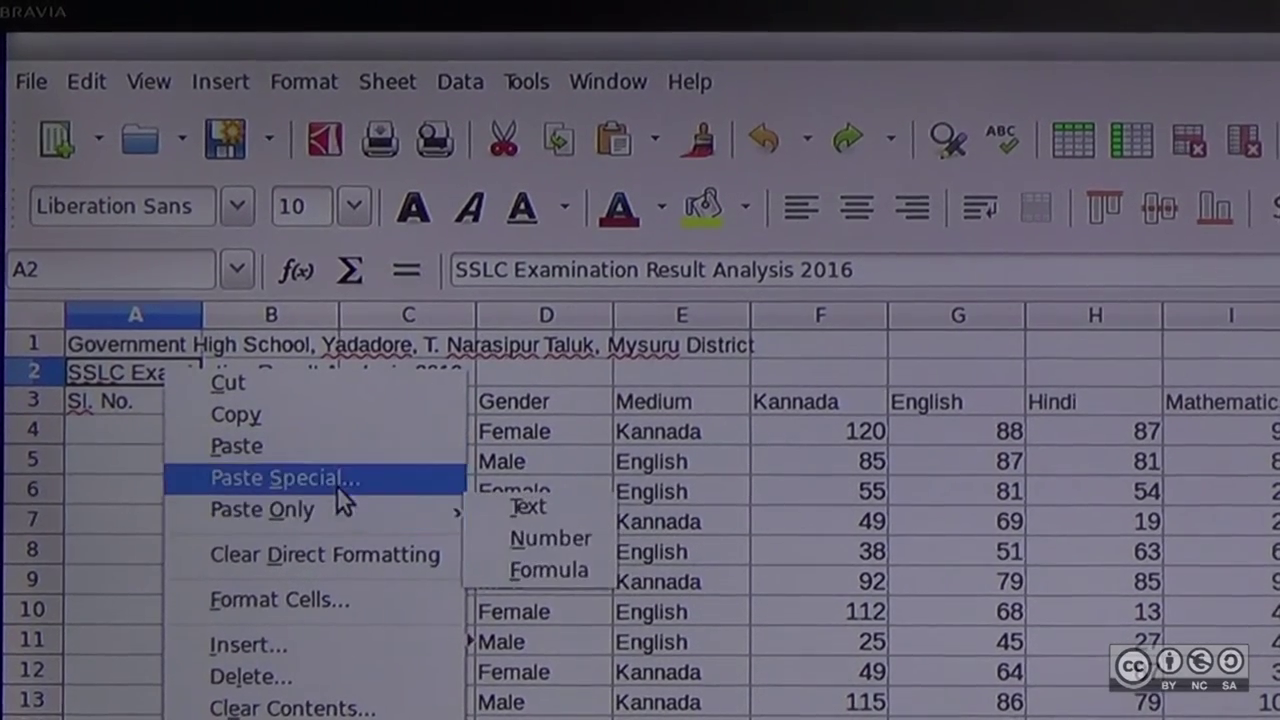
mouse_move(342, 516)
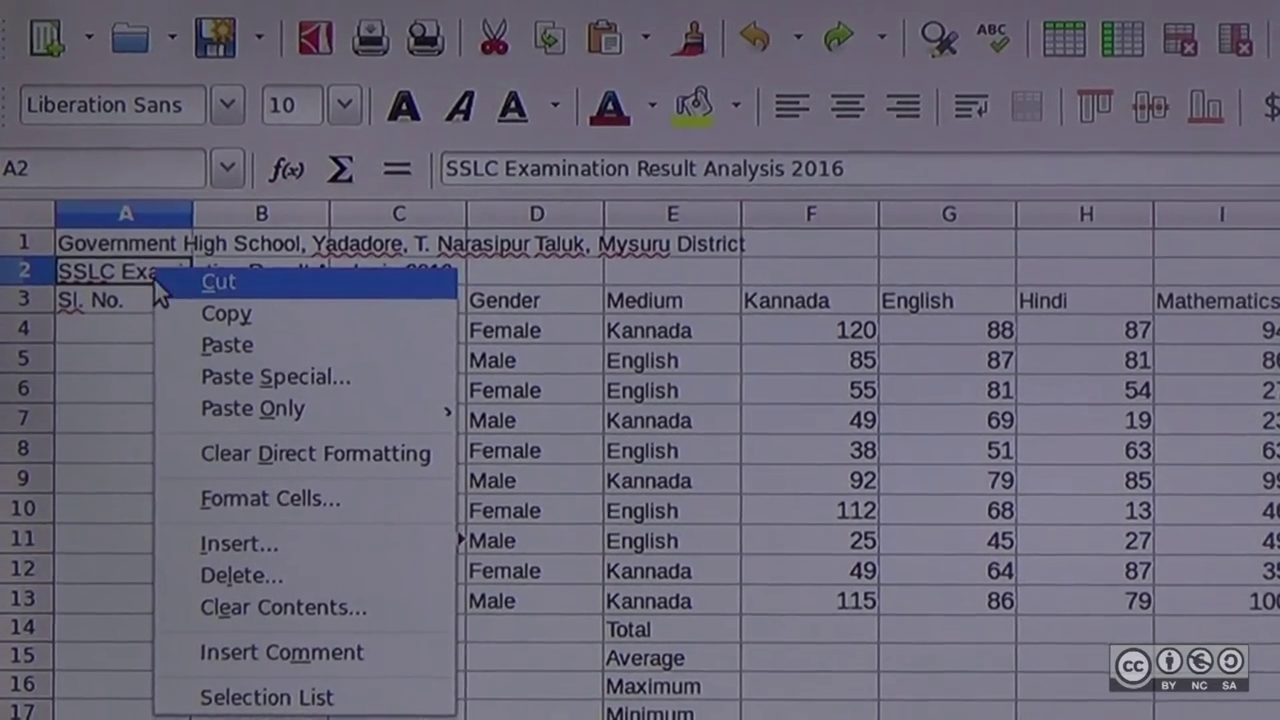
left_click(240, 308)
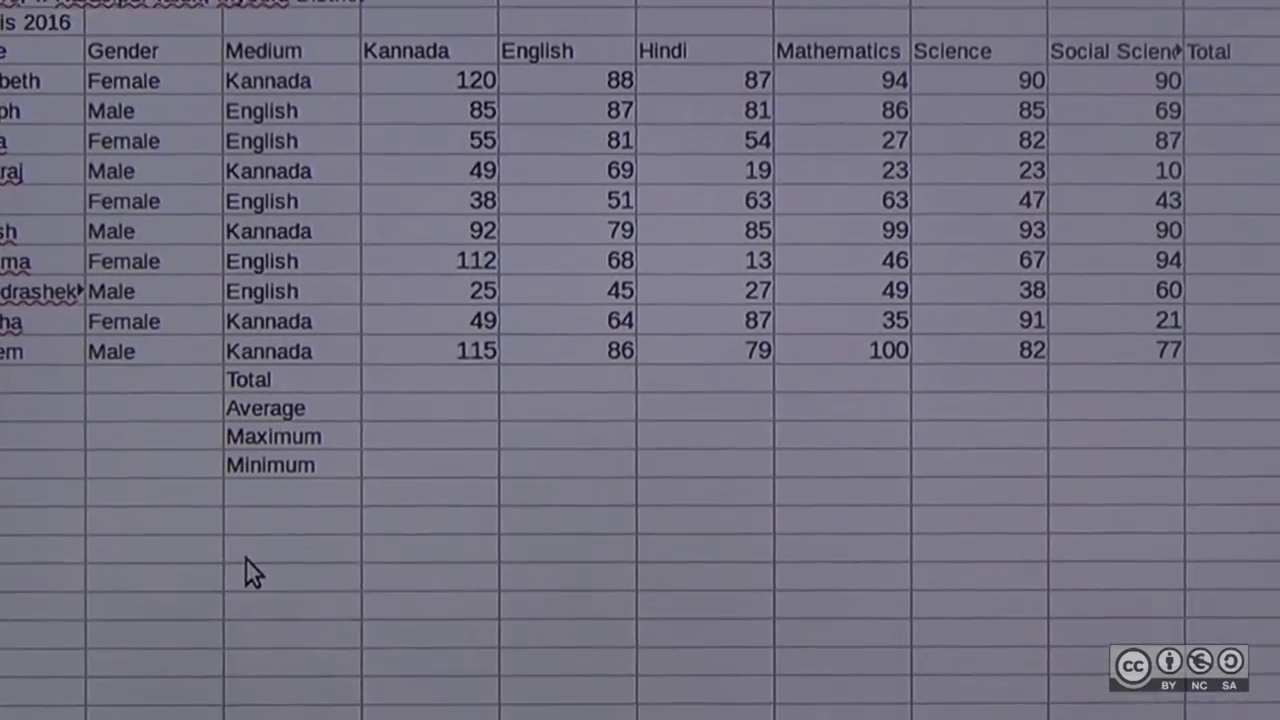
right_click(288, 505)
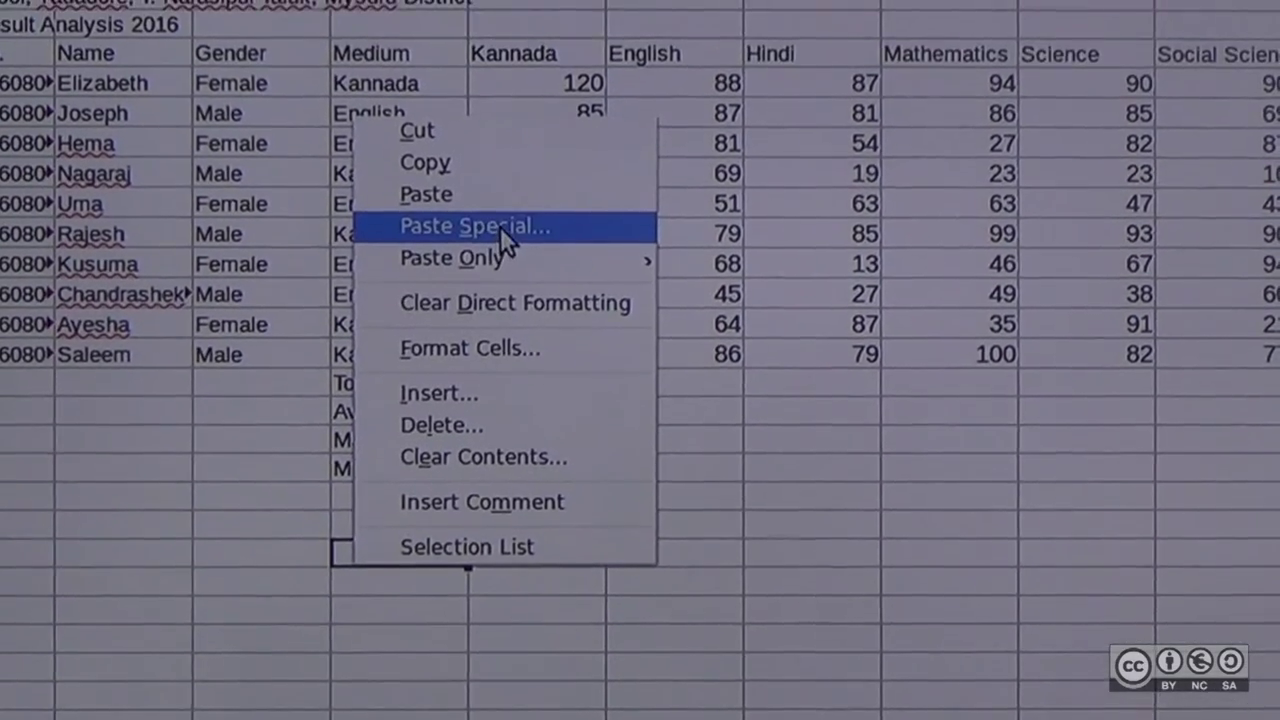
left_click(432, 172)
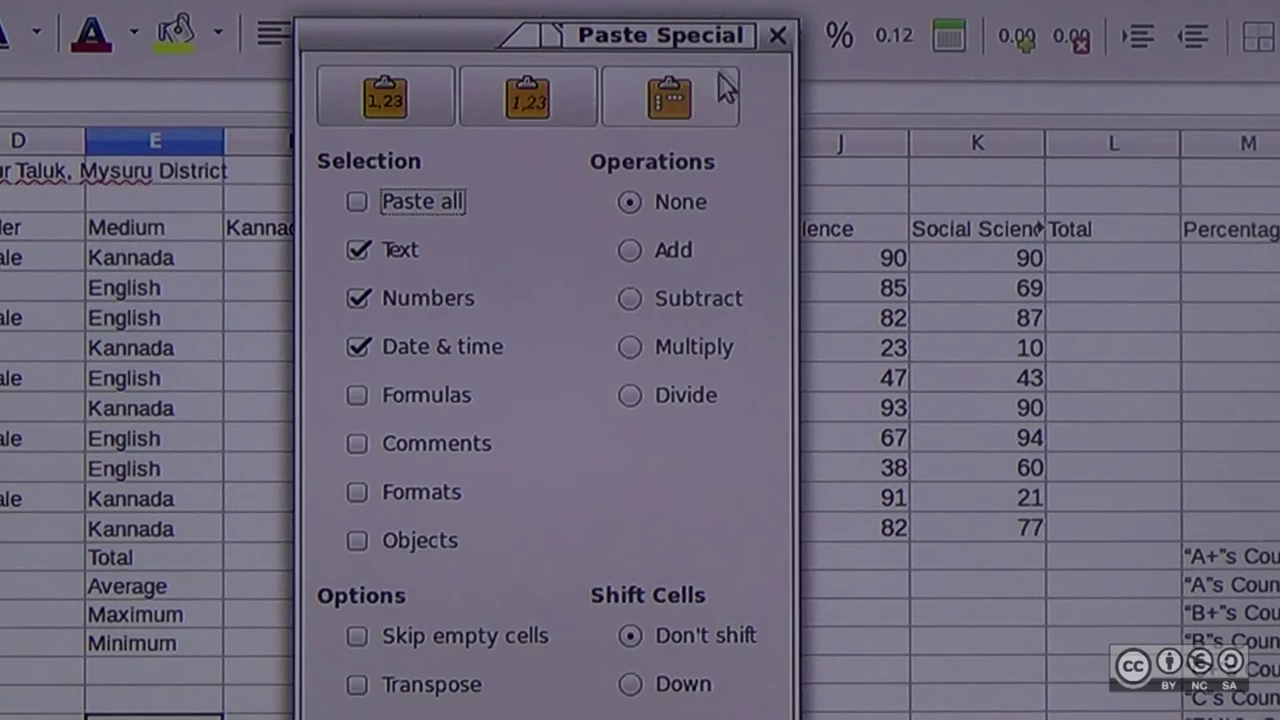
left_click(777, 38)
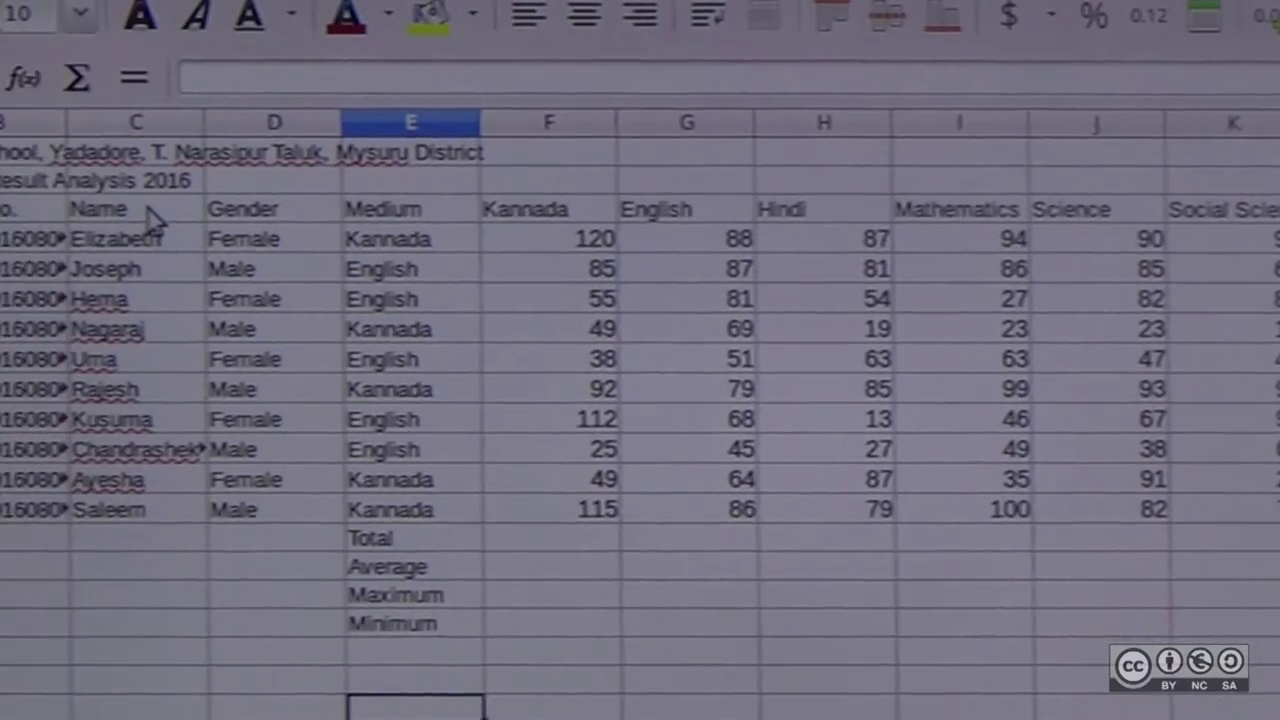
Step: Copy the Name column, C3:C13, and paste it transposed into a row starting at C23
left_click(150, 215)
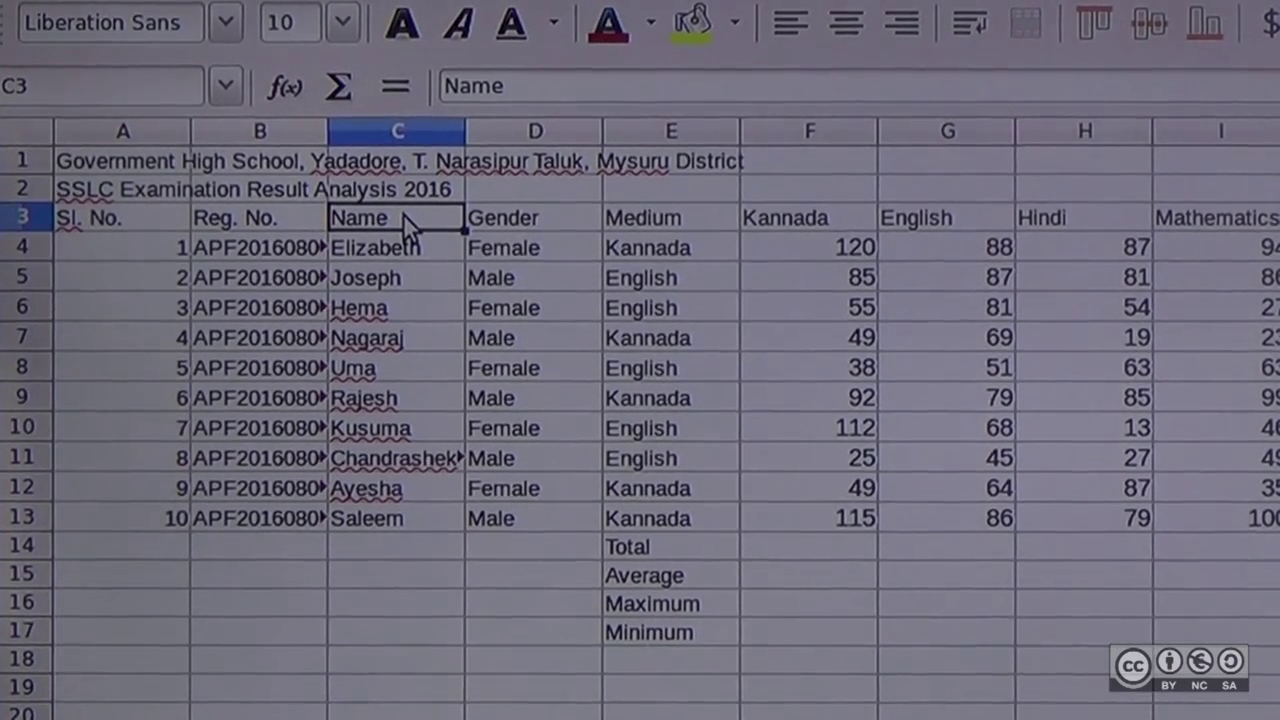
left_click_drag(406, 217, 414, 512)
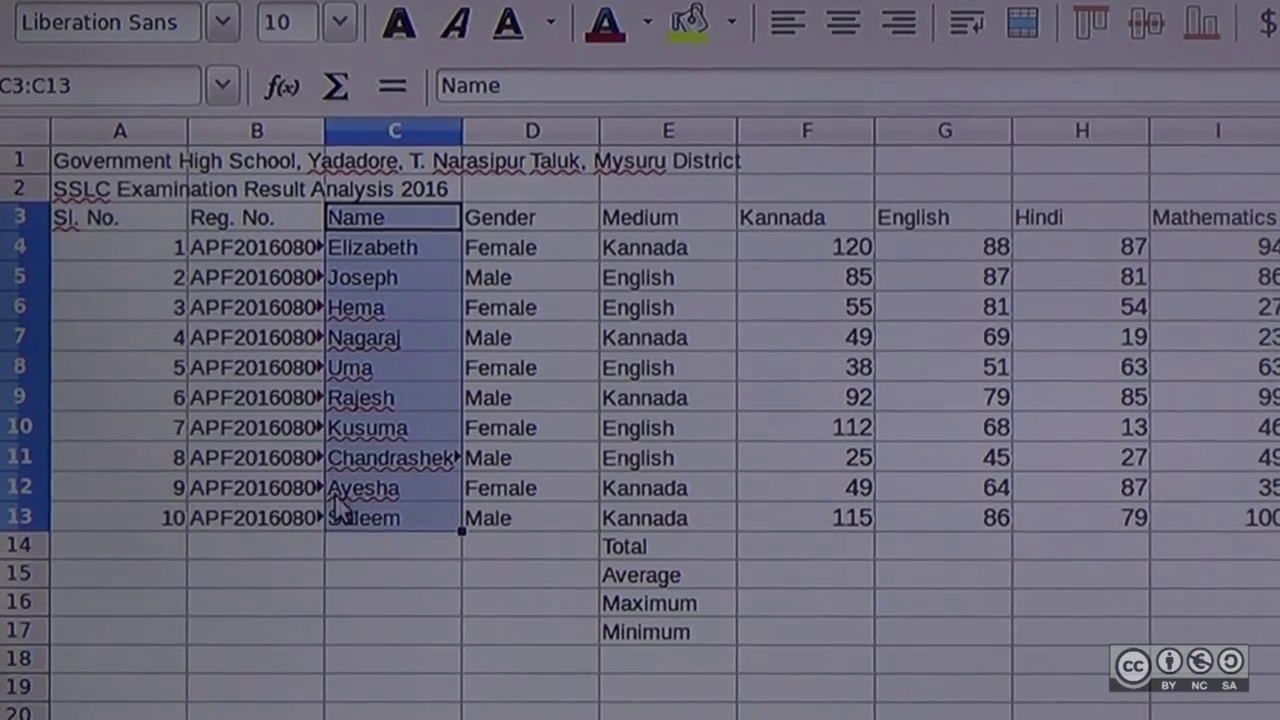
right_click(389, 310)
left_click(511, 358)
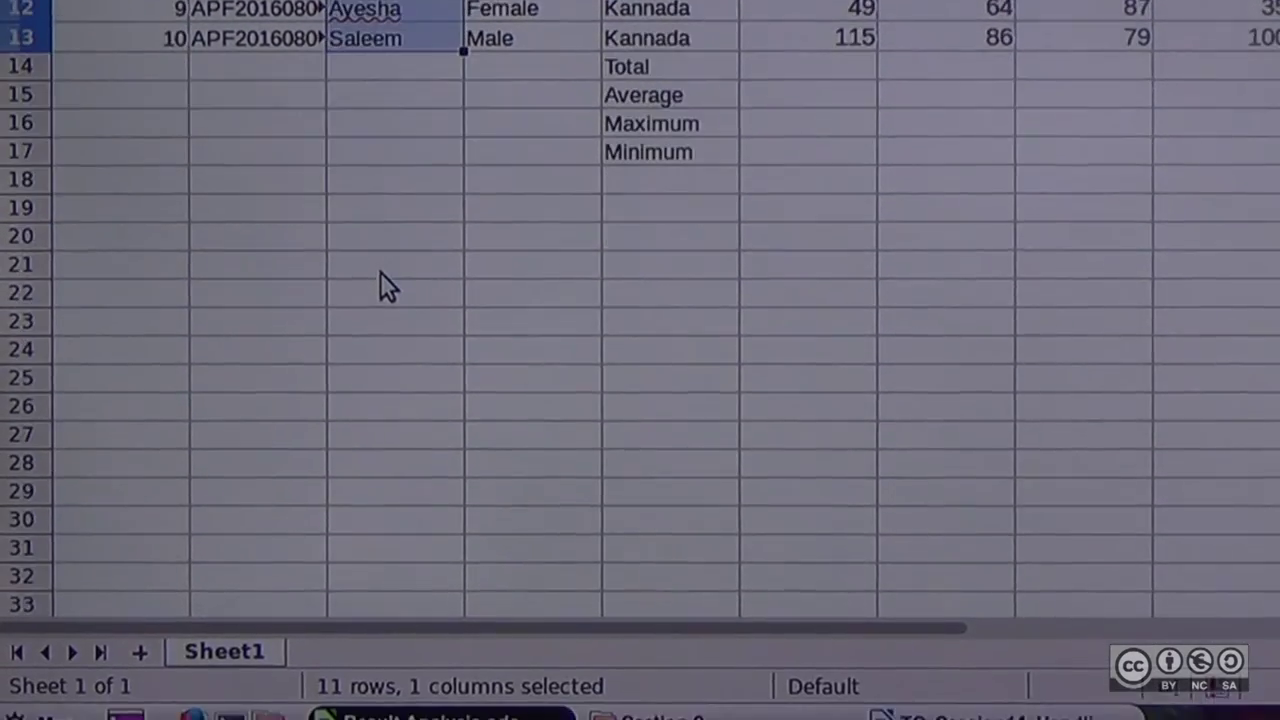
left_click(390, 325)
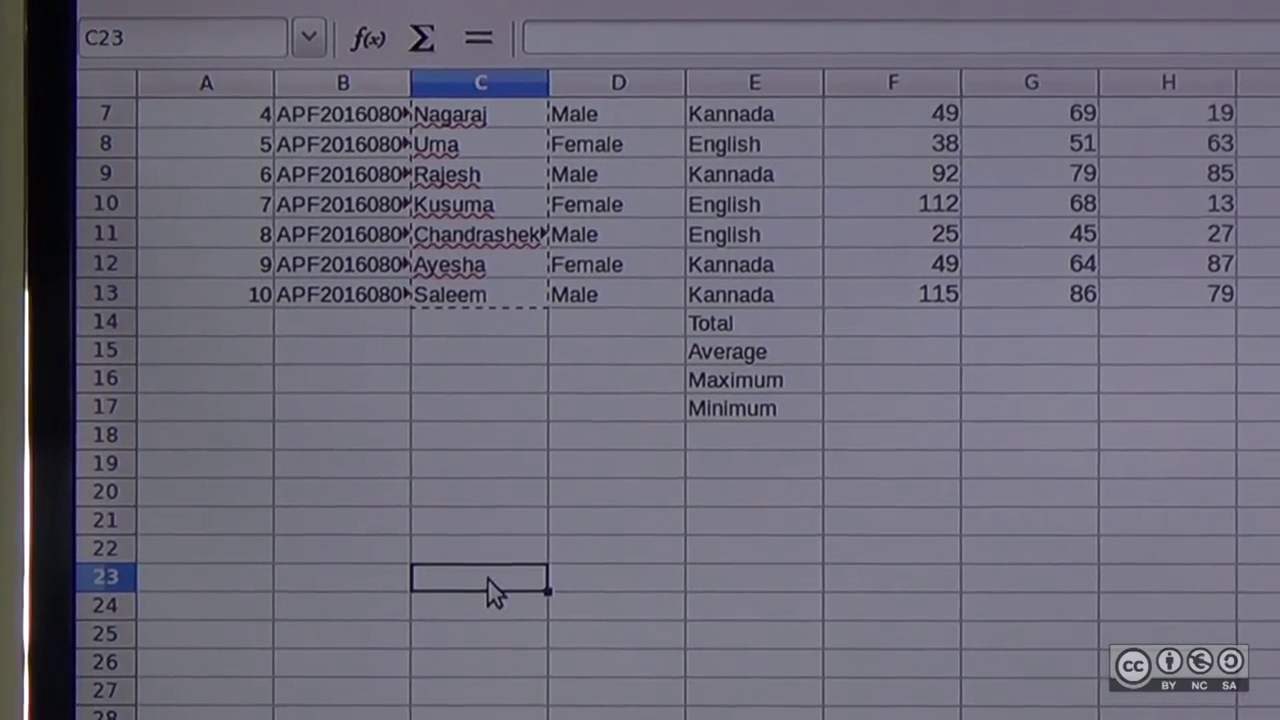
right_click(488, 578)
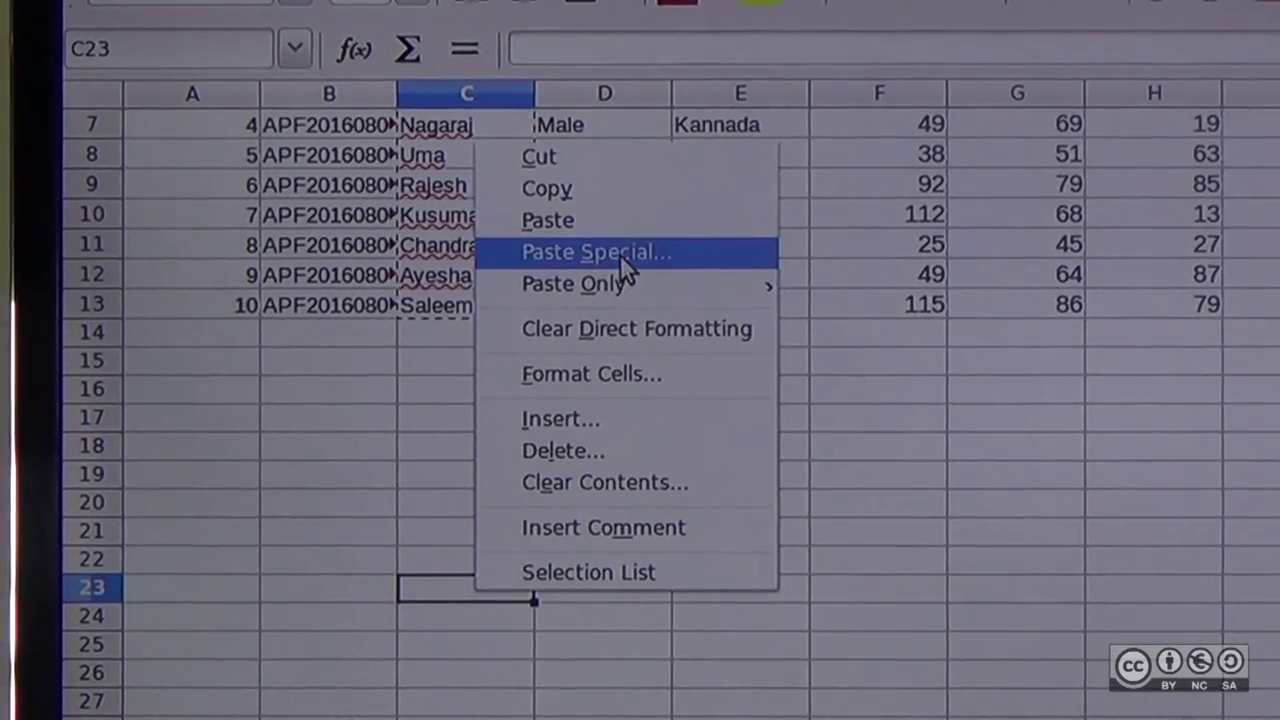
left_click(629, 252)
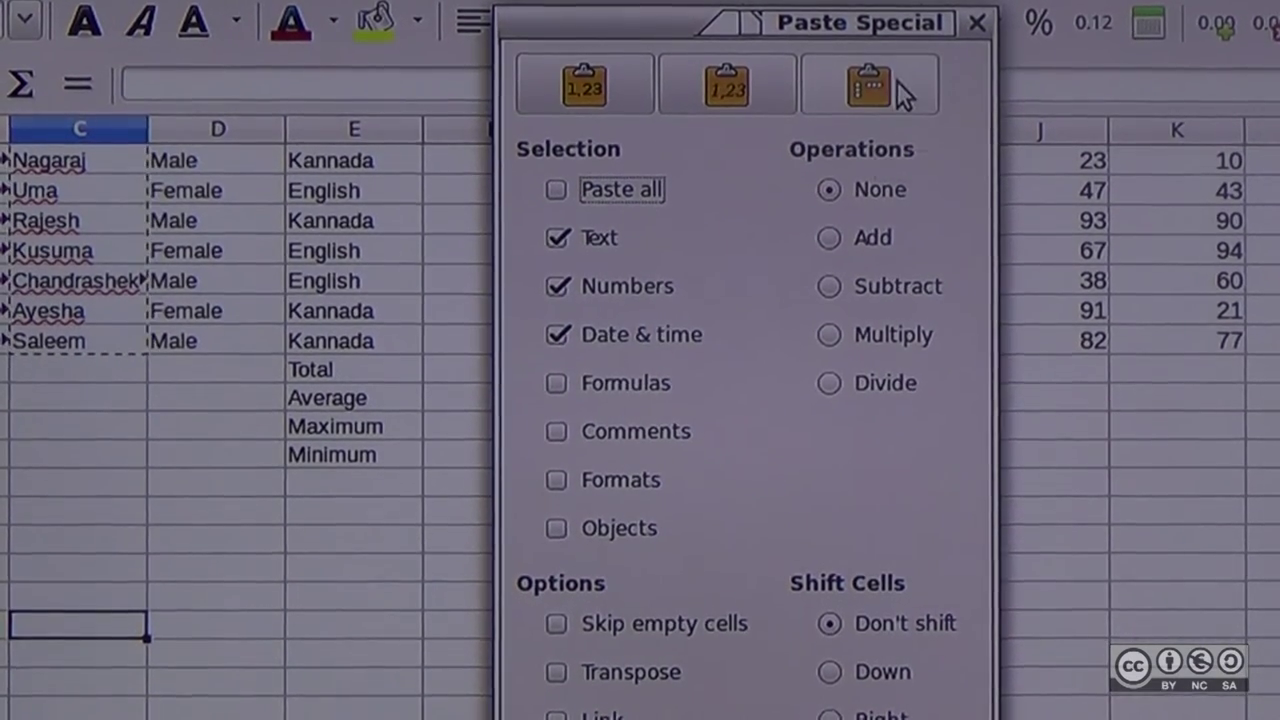
left_click(896, 76)
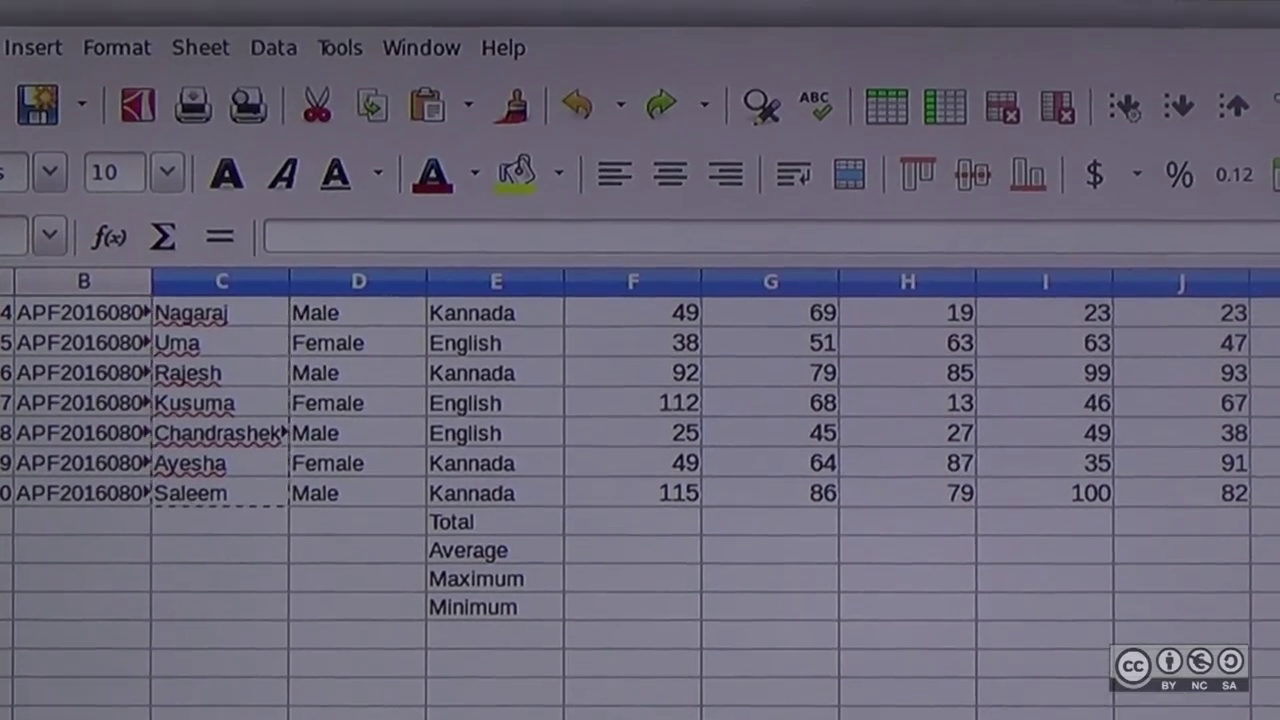
left_click(633, 710)
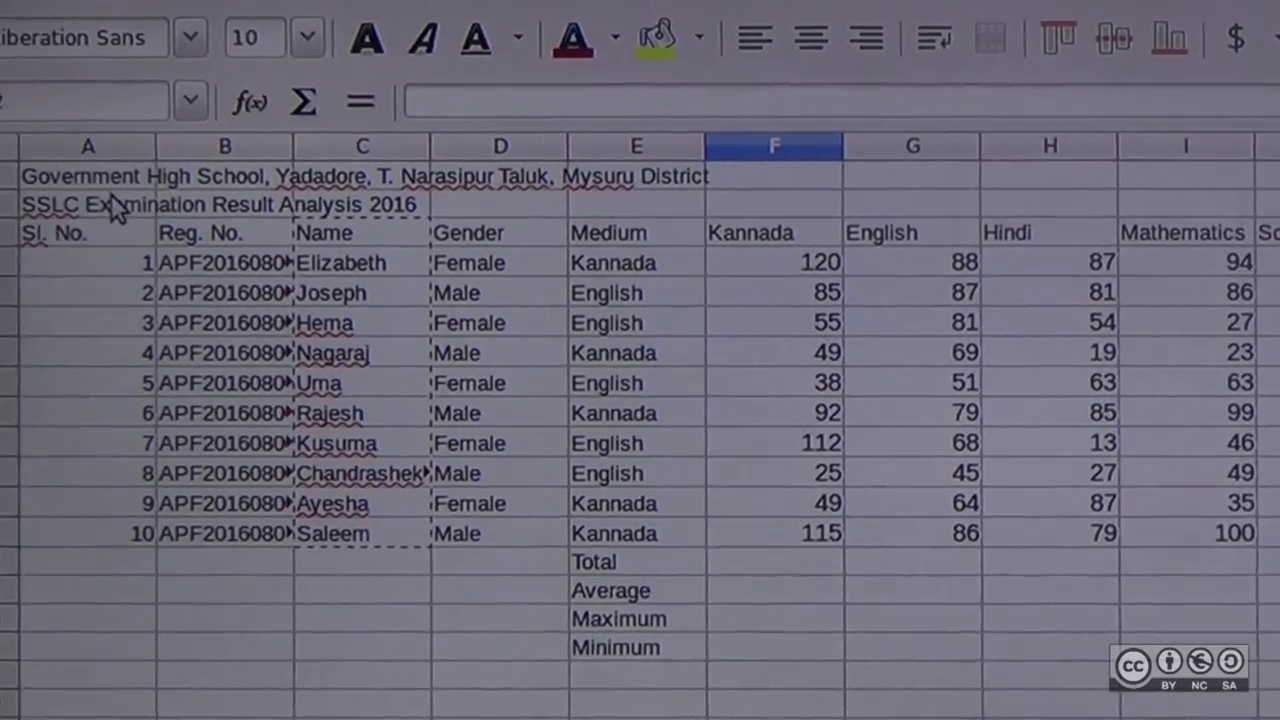
Step: Copy the Kannada marks column, F3:F13, and paste only its text starting at F21
right_click(113, 208)
mouse_move(336, 350)
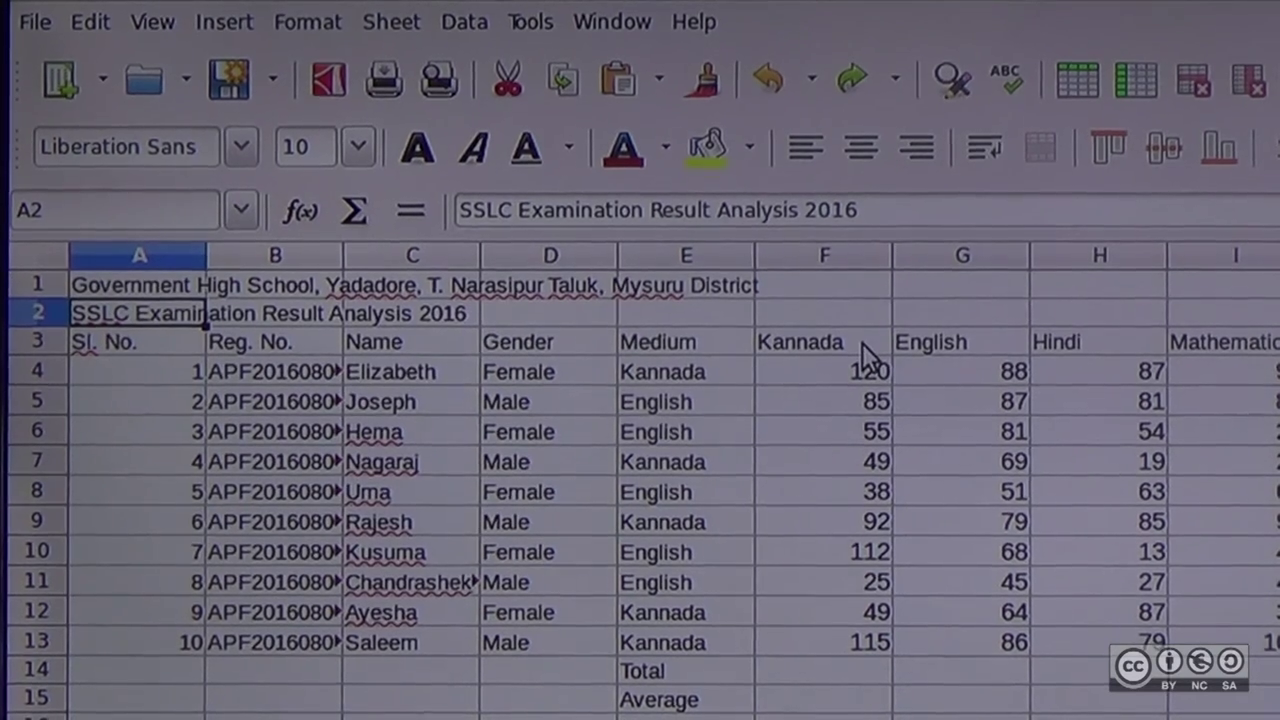
left_click_drag(849, 337, 866, 643)
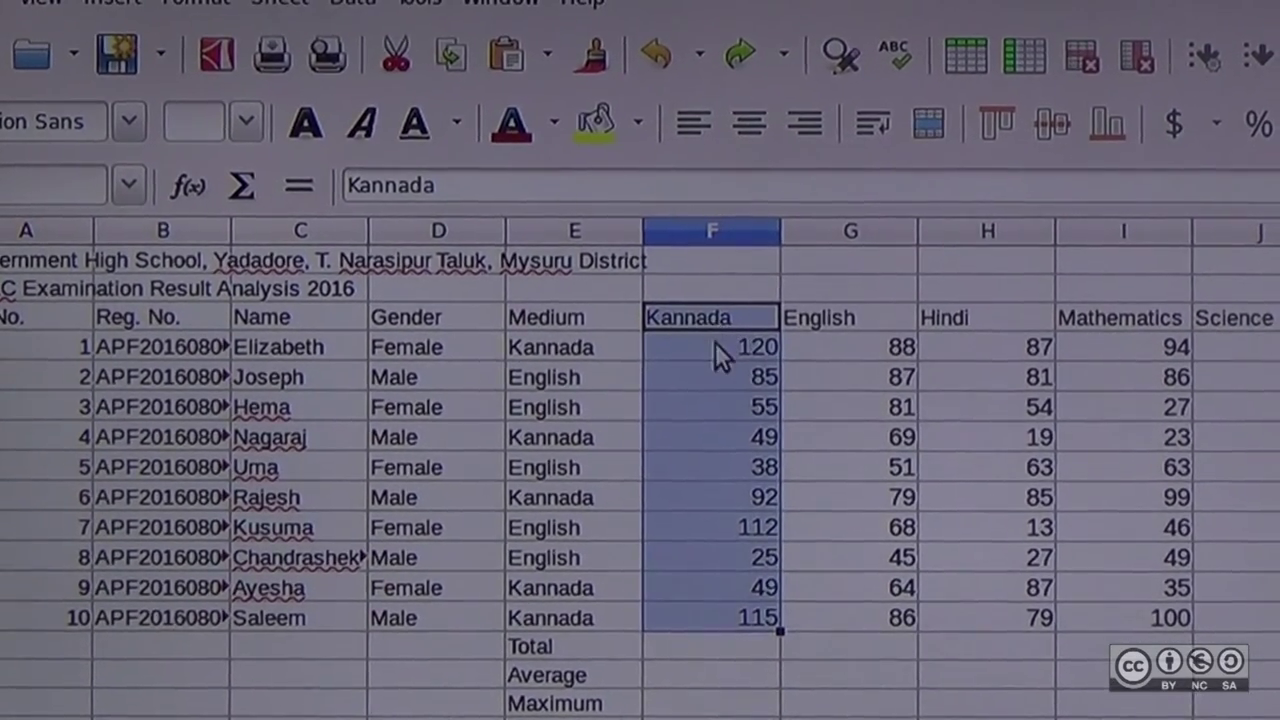
right_click(722, 348)
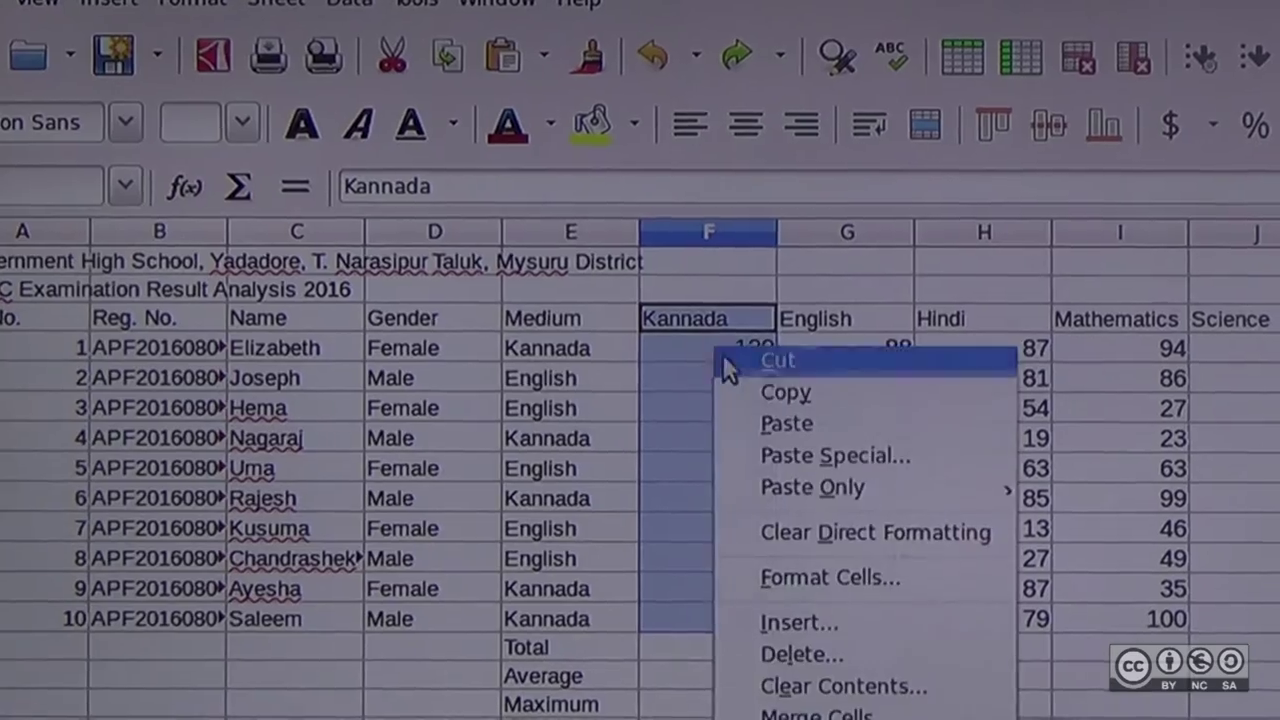
left_click(797, 388)
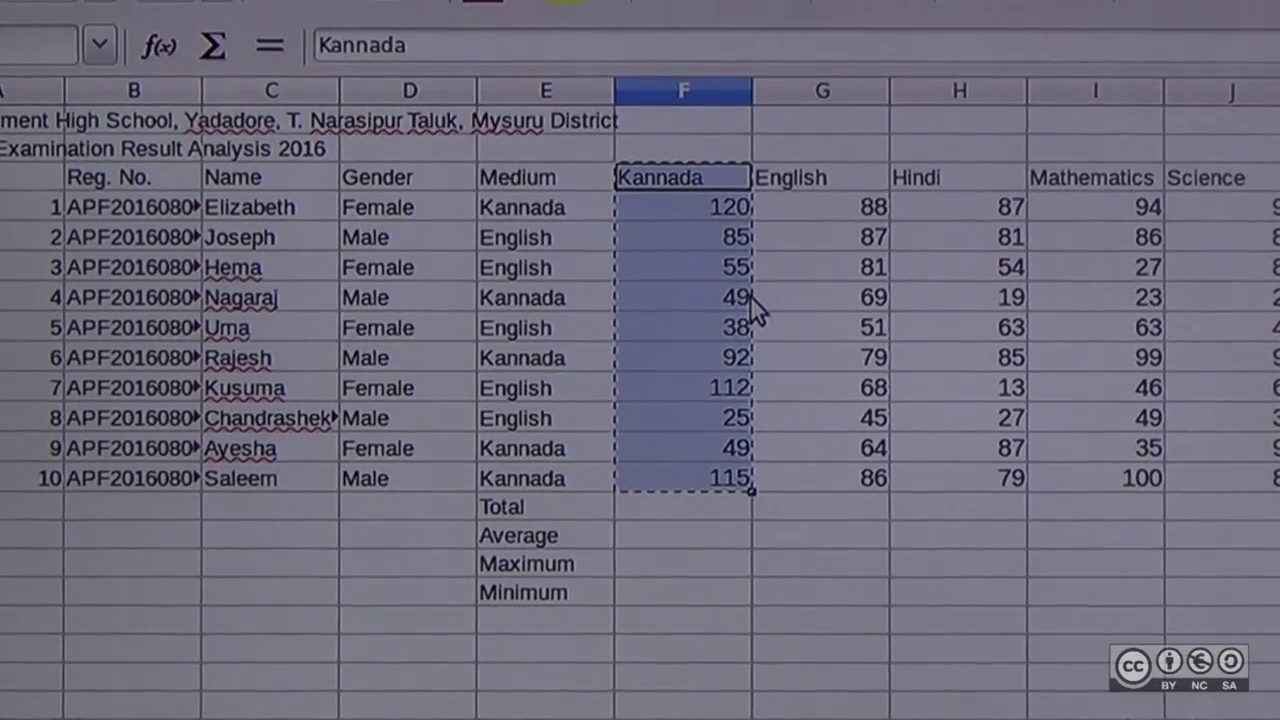
scroll(747, 395, "down", 3)
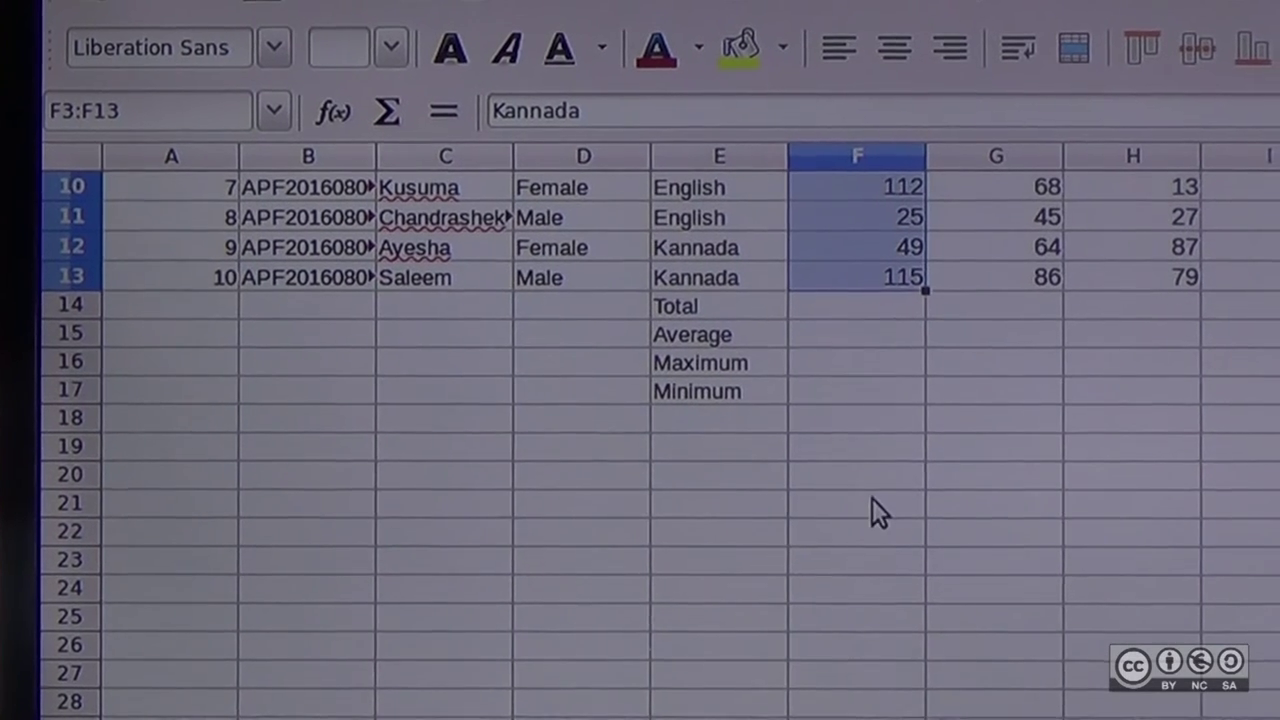
key("ctrl+c")
left_click(872, 502)
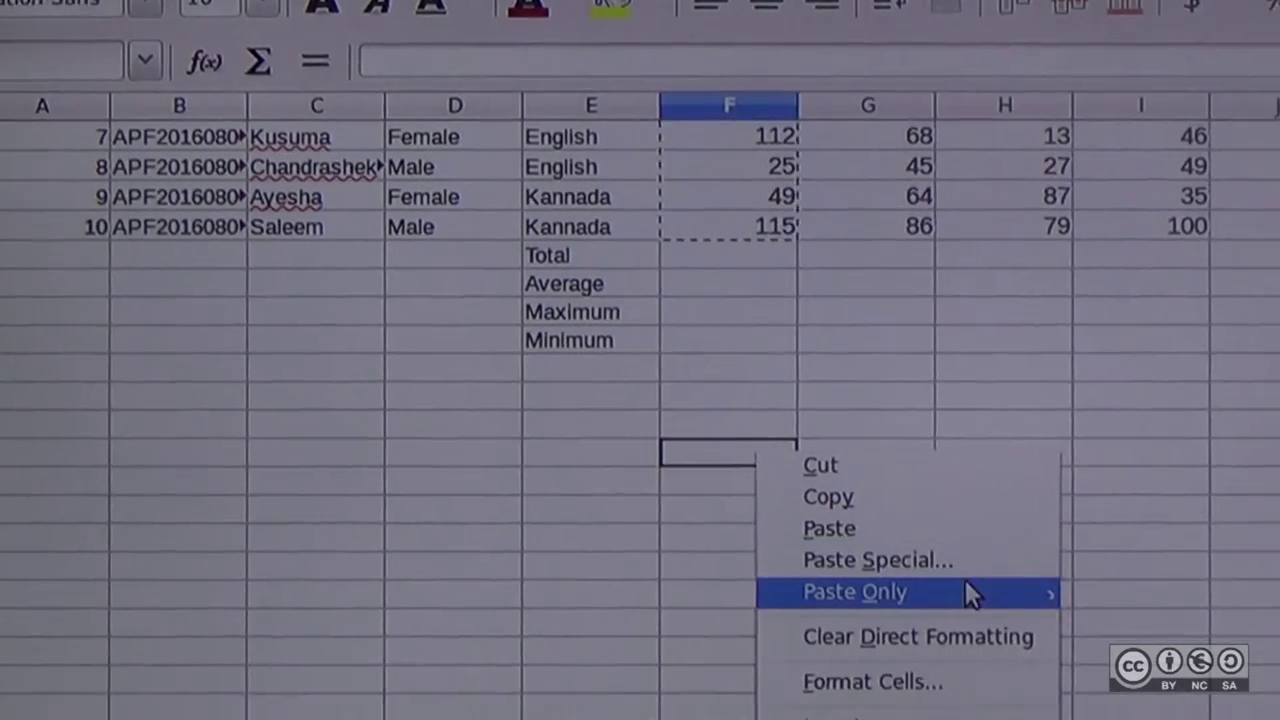
mouse_move(1108, 664)
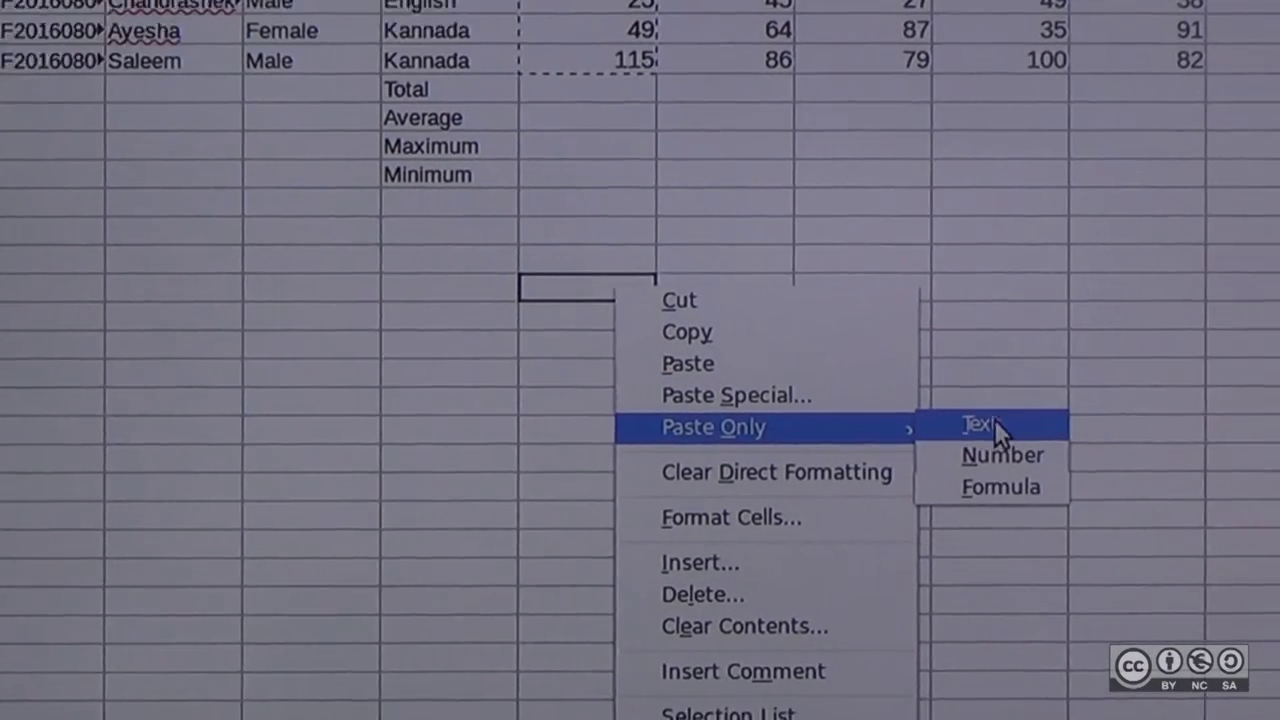
left_click(1050, 435)
scroll(750, 265, "up", 3)
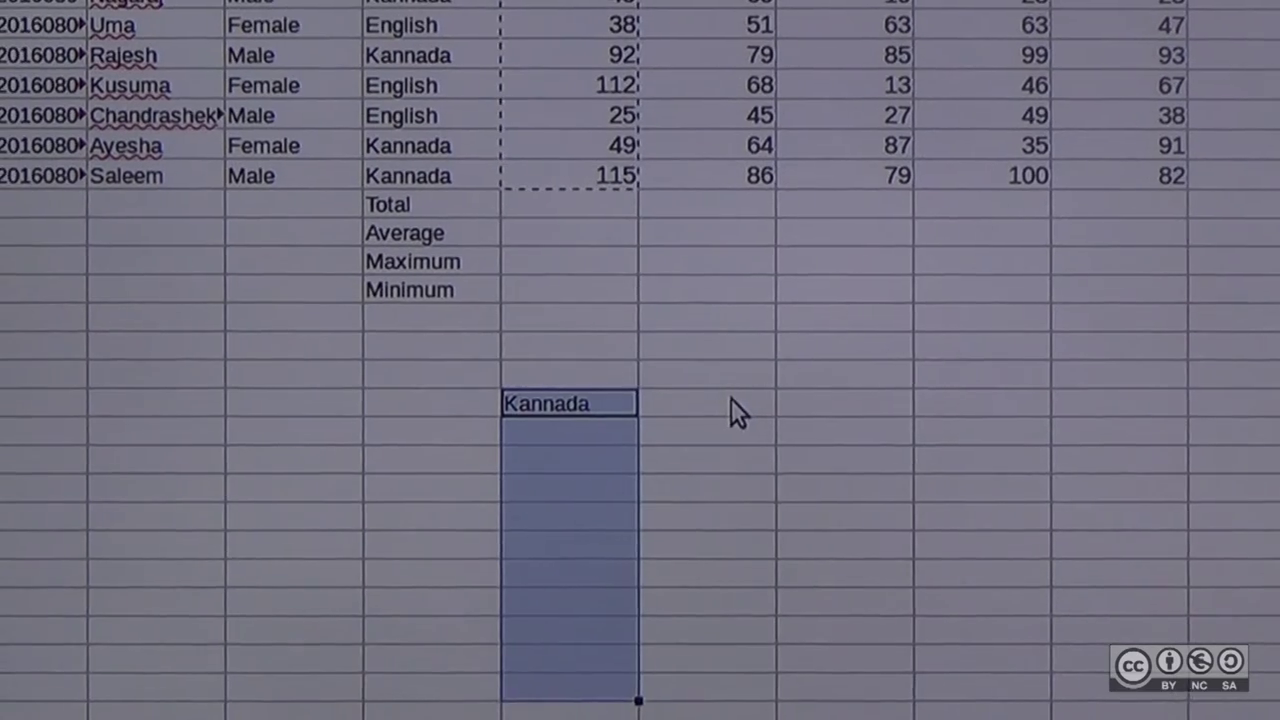
Step: Paste only the numbers of the copied Kannada column starting at G21
left_click(686, 577)
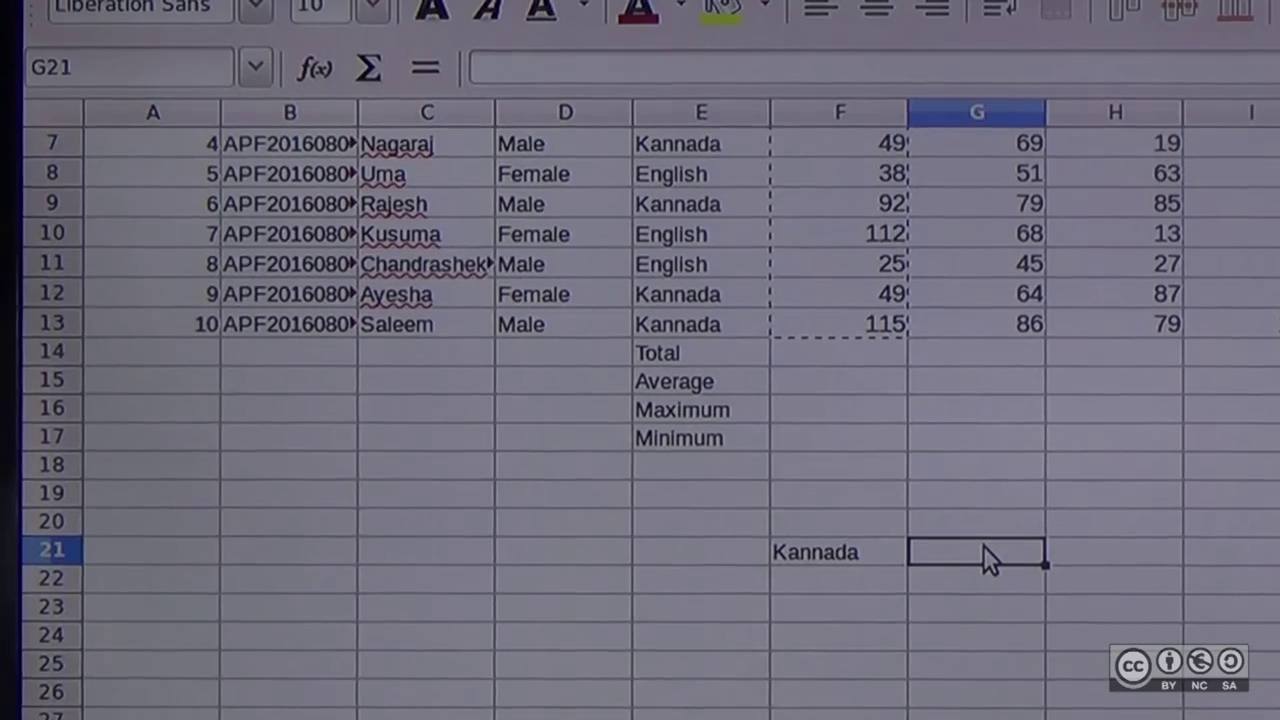
right_click(984, 556)
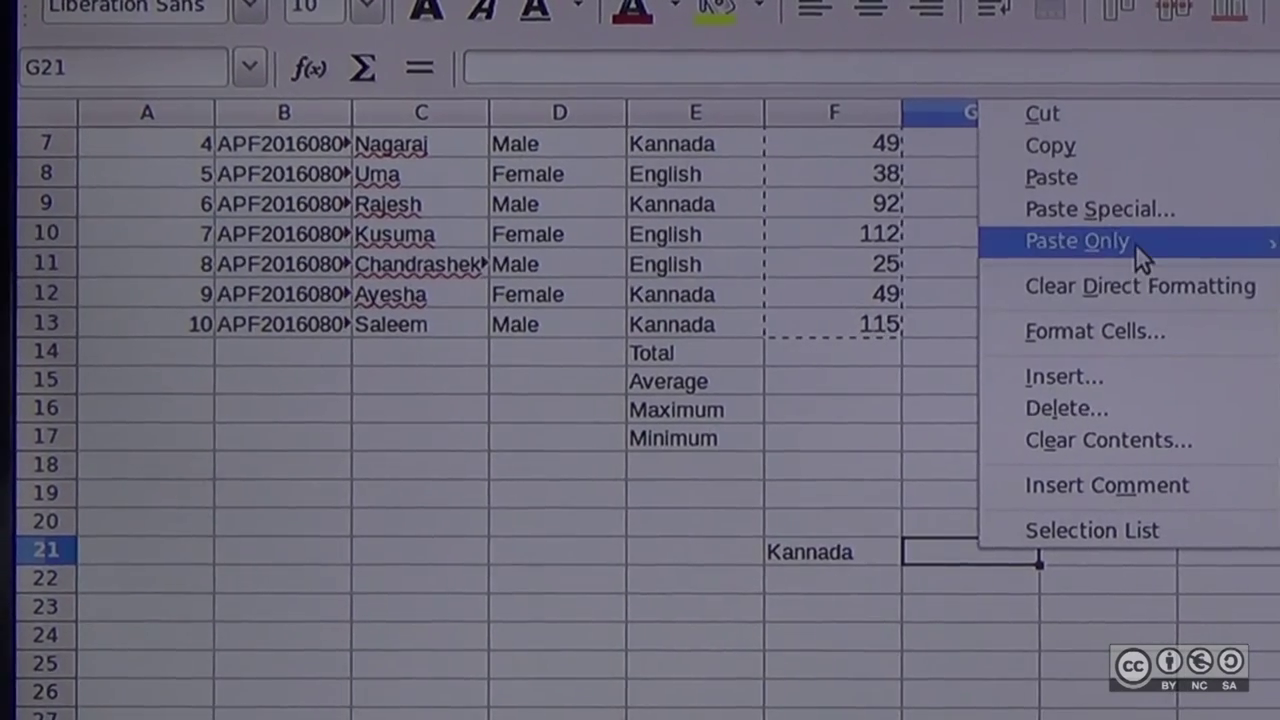
left_click(1137, 243)
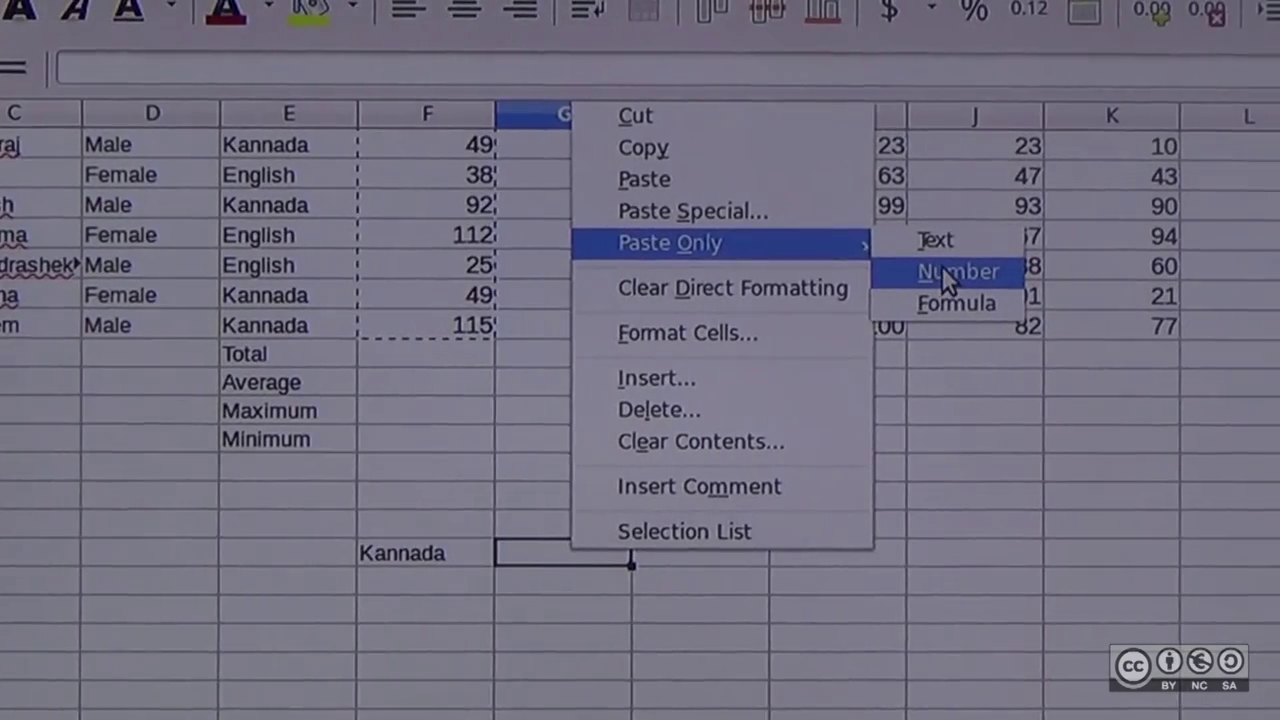
left_click(1040, 274)
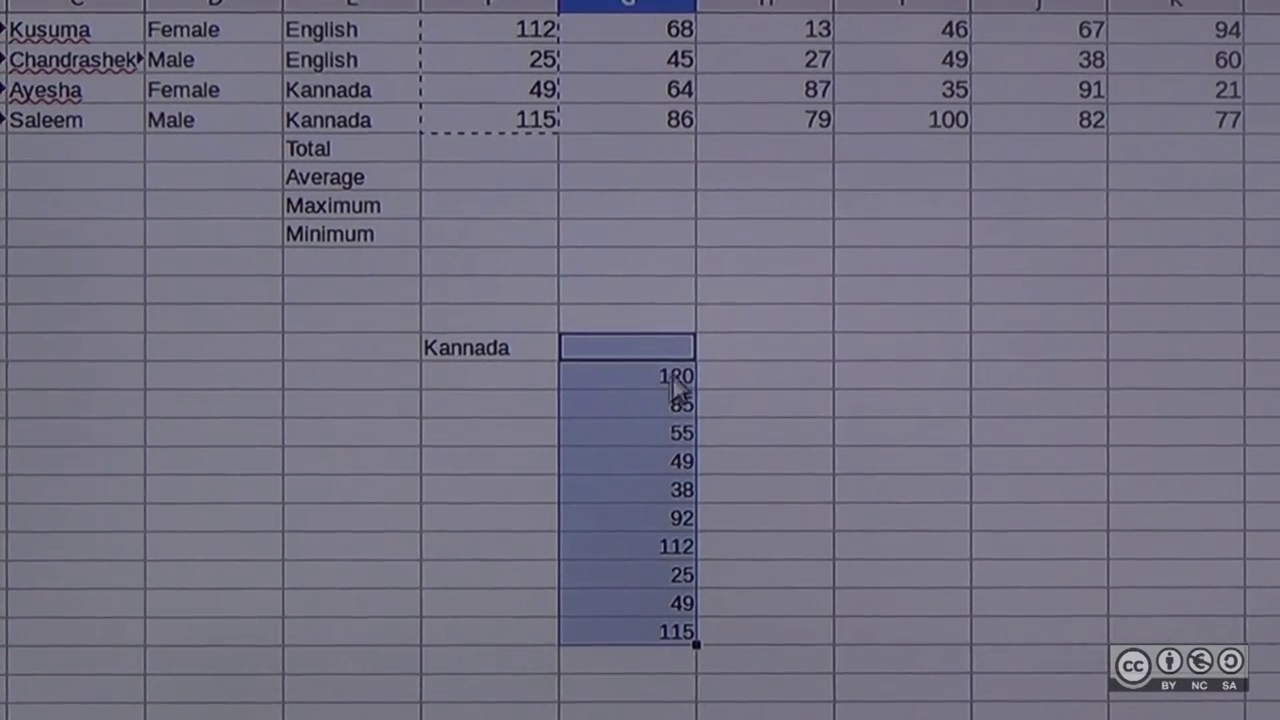
Step: Paste only the formulas of the copied Kannada column starting at H21
left_click(776, 348)
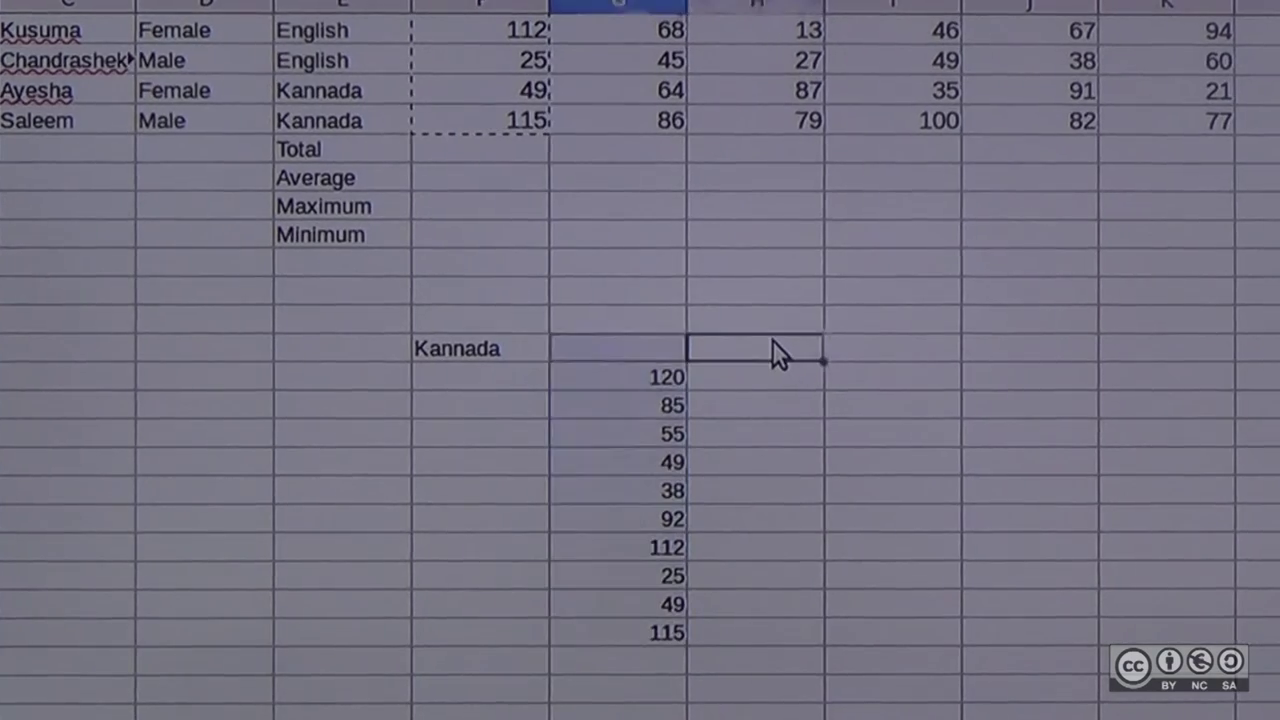
right_click(780, 350)
mouse_move(1060, 468)
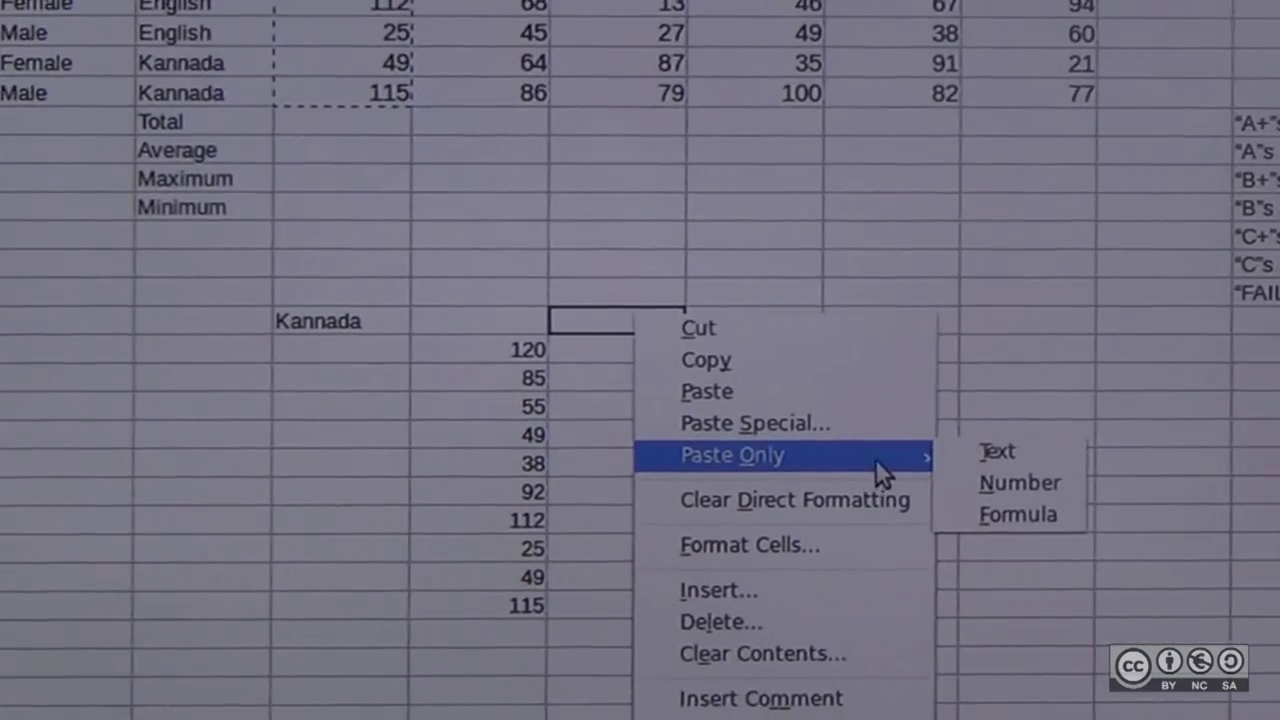
left_click(1200, 524)
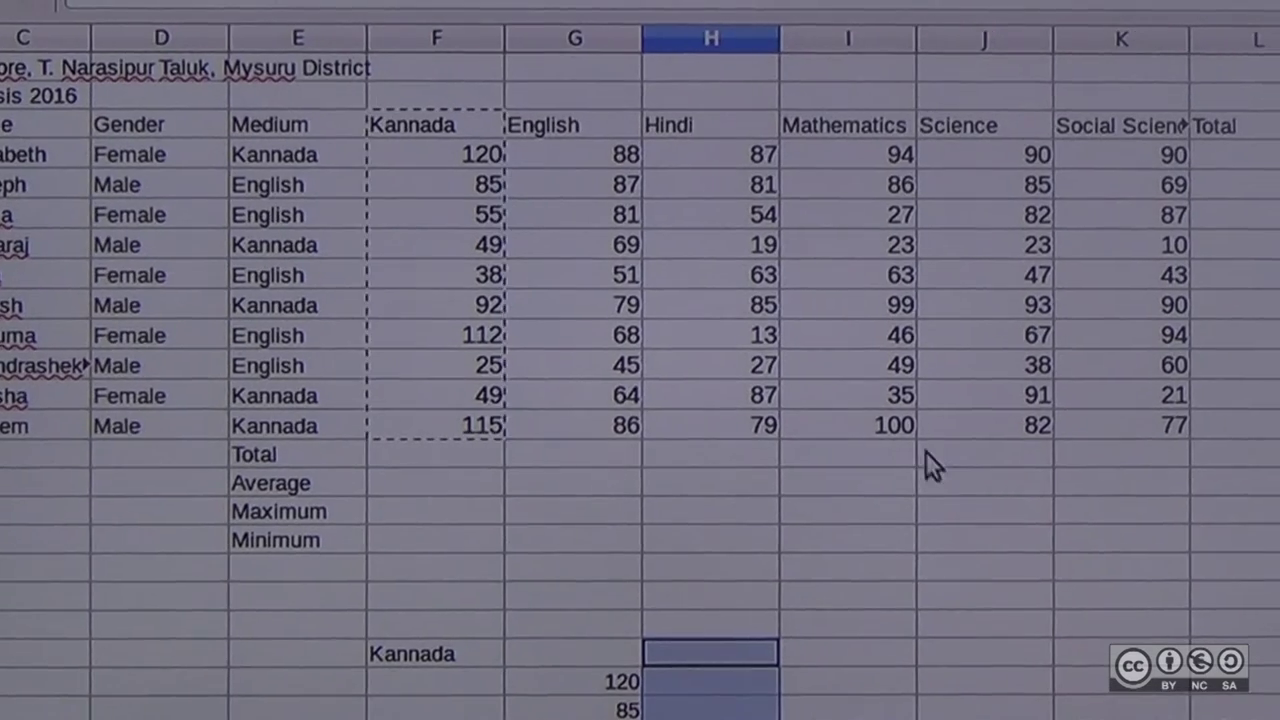
scroll(900, 455, "down", 2)
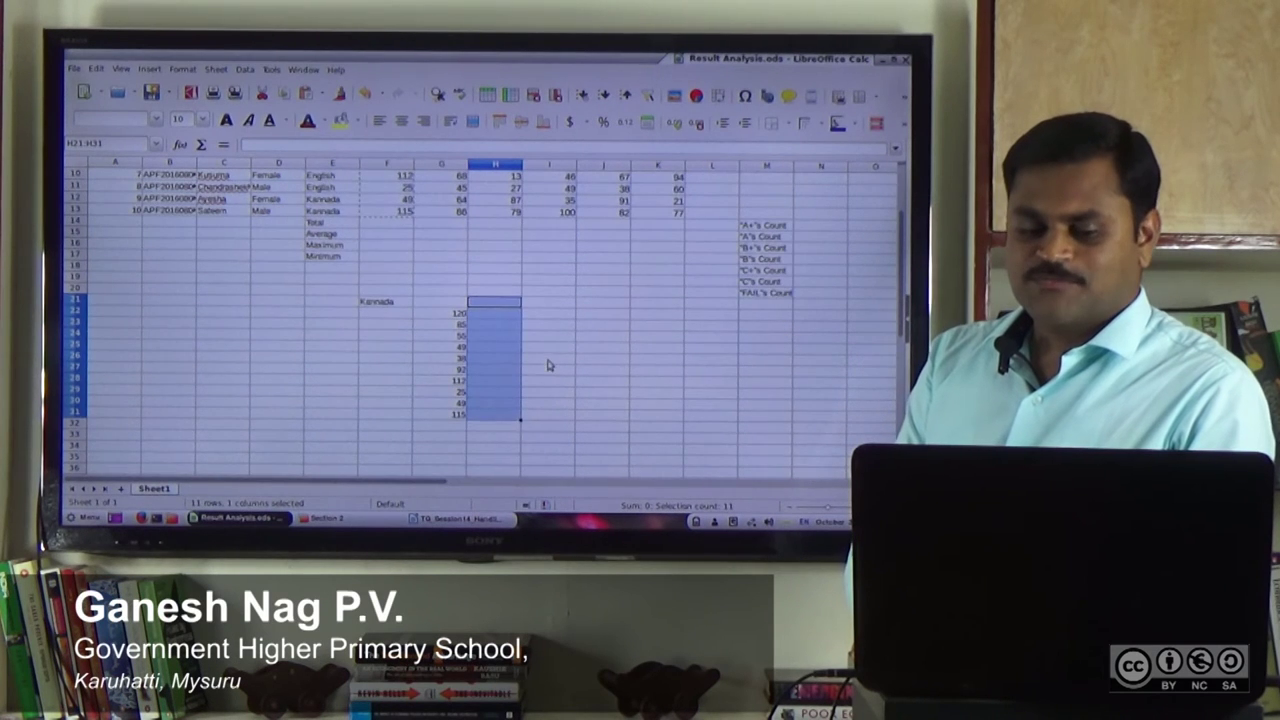
scroll(547, 365, "up", 3)
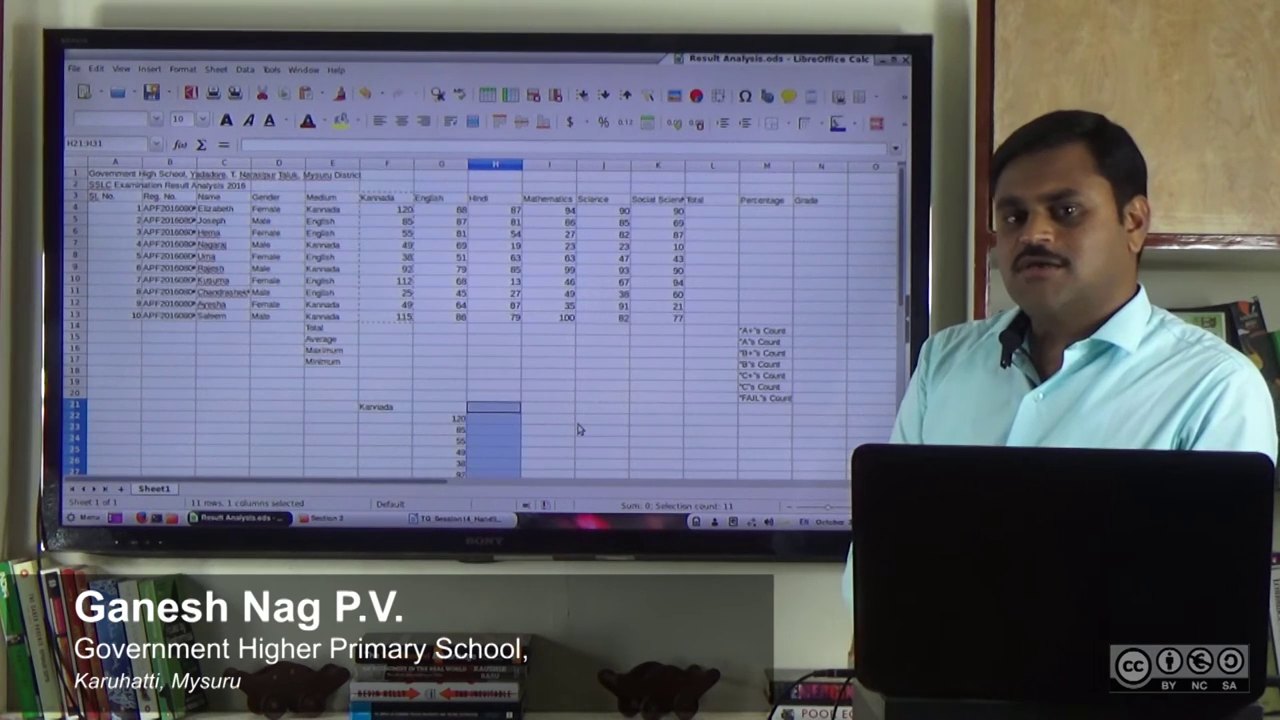